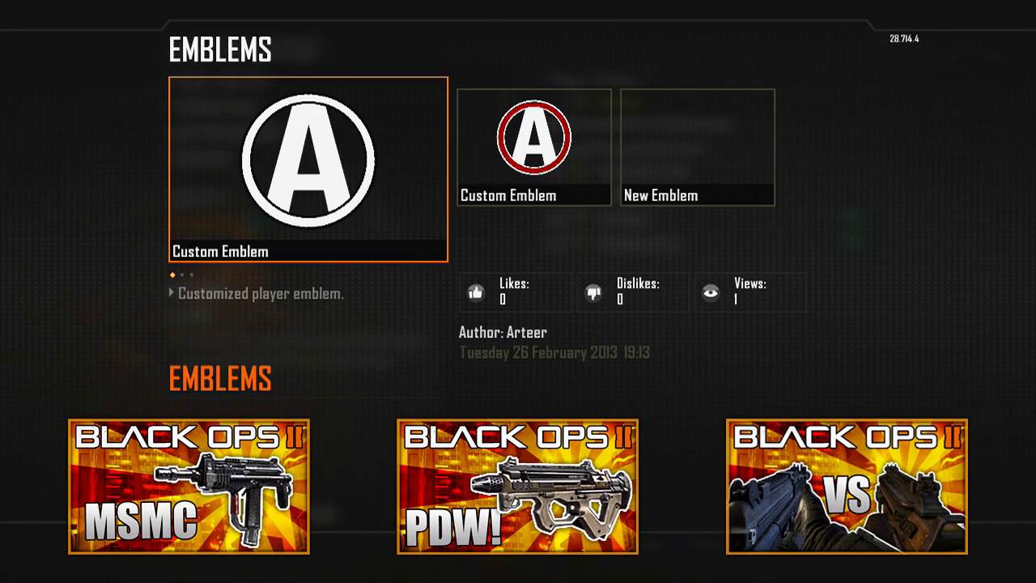
- Create a new emblem in the empty slot after the two existing custom emblems
key(Right)
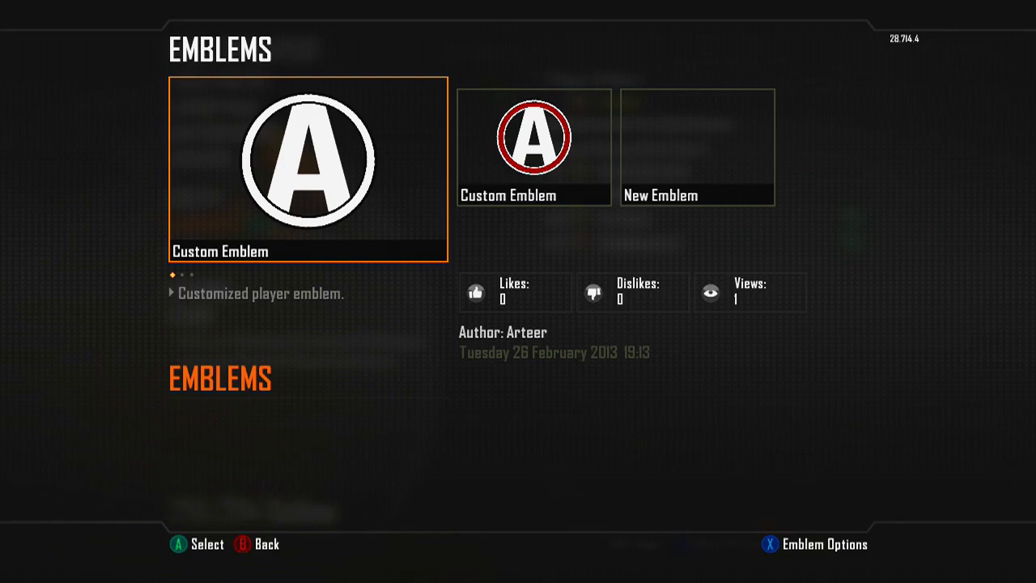
key(Right)
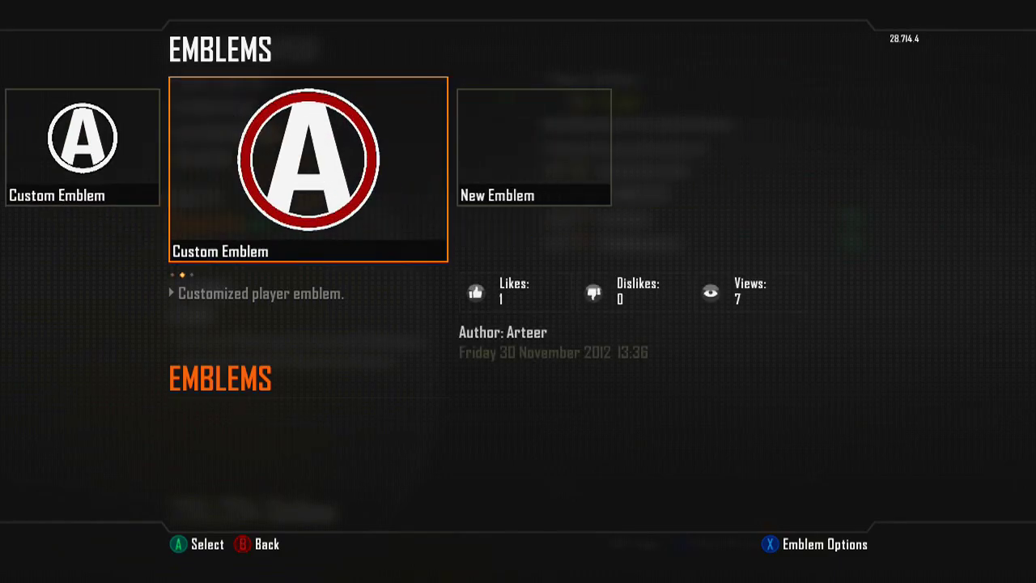
key(Right)
key(Return)
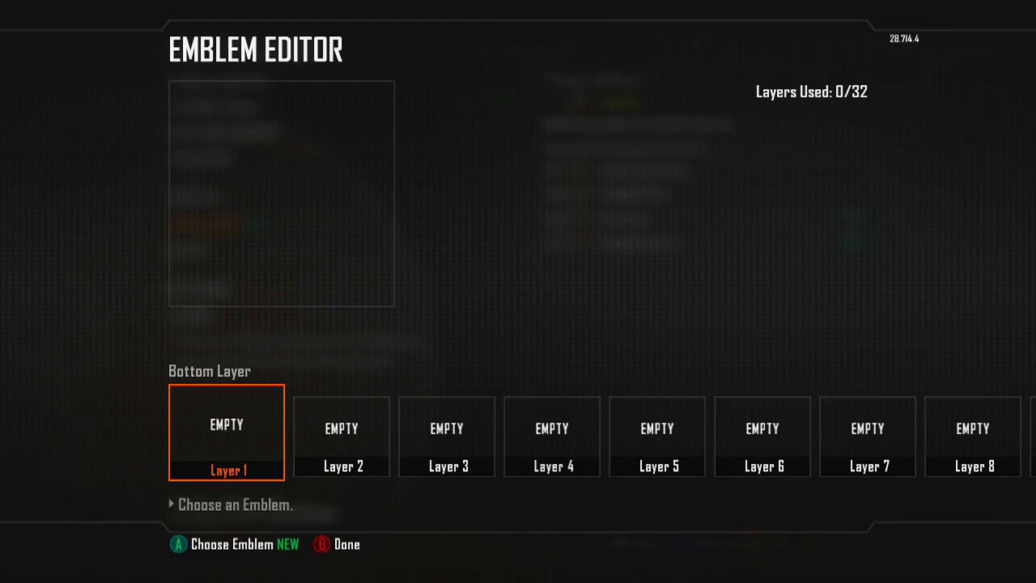
- Place the Letter A emblem from the Type category on Layer 1
key(Return)
key(Page_Down)
key(Page_Down)
key(Page_Down)
key(Page_Down)
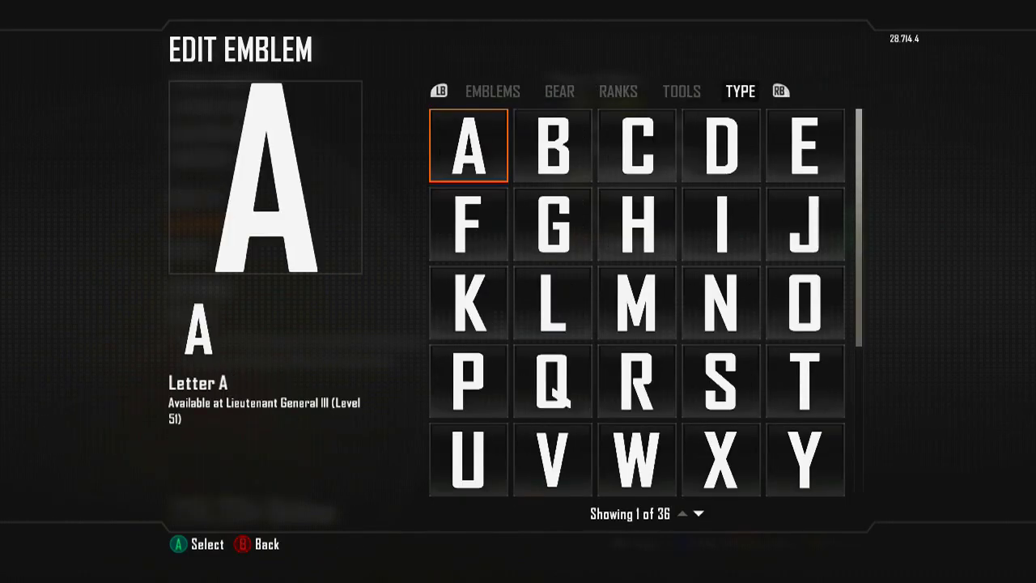
key(Return)
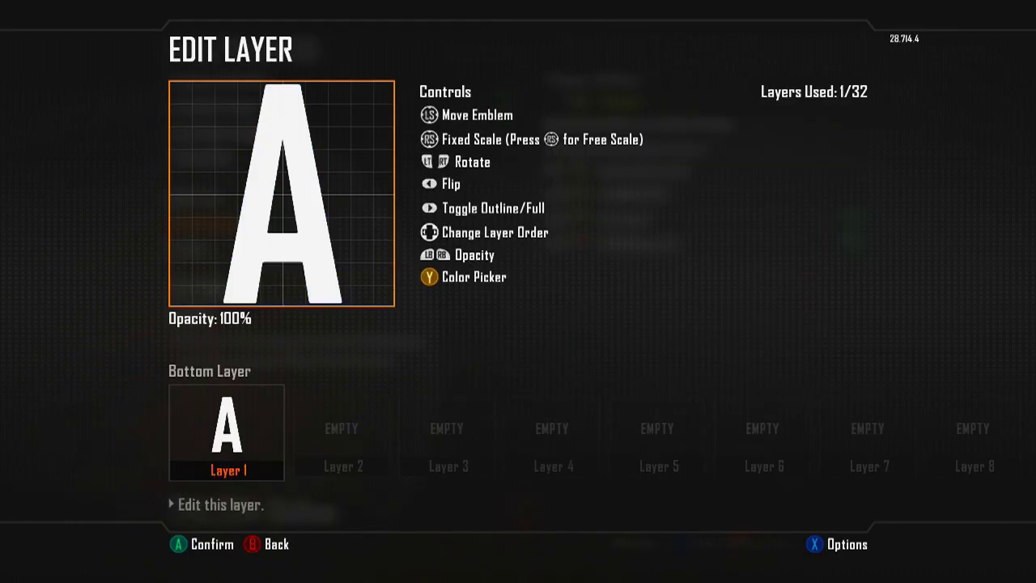
- Shrink the letter A proportionally to about three quarters of the canvas height, keeping it centred
key(Down)
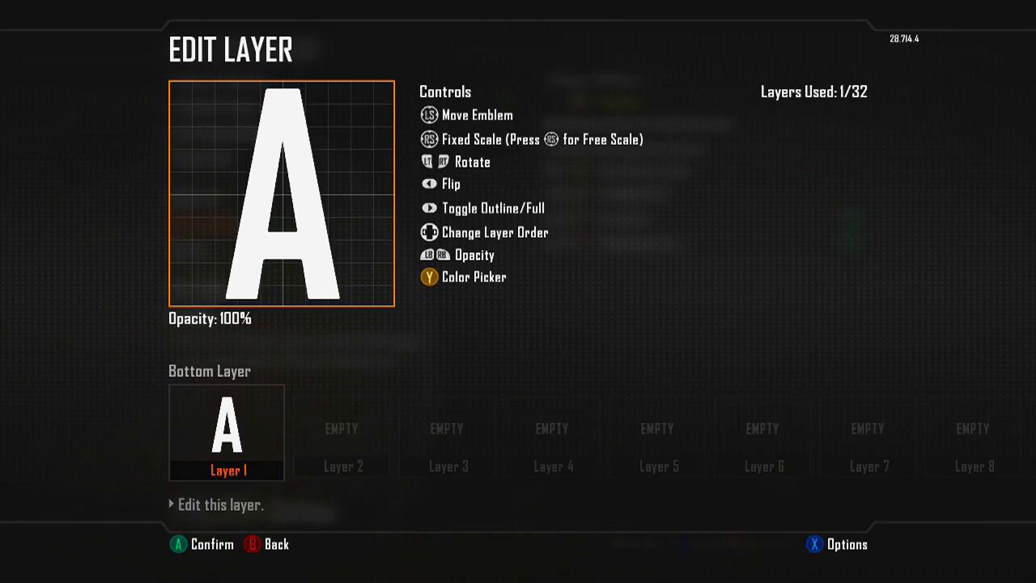
key(Down)
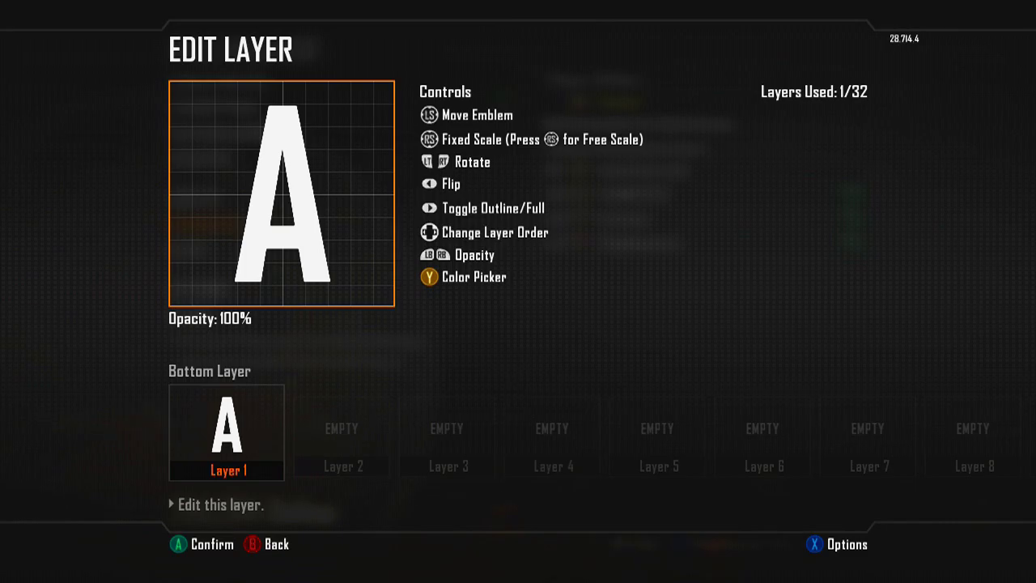
key(Down)
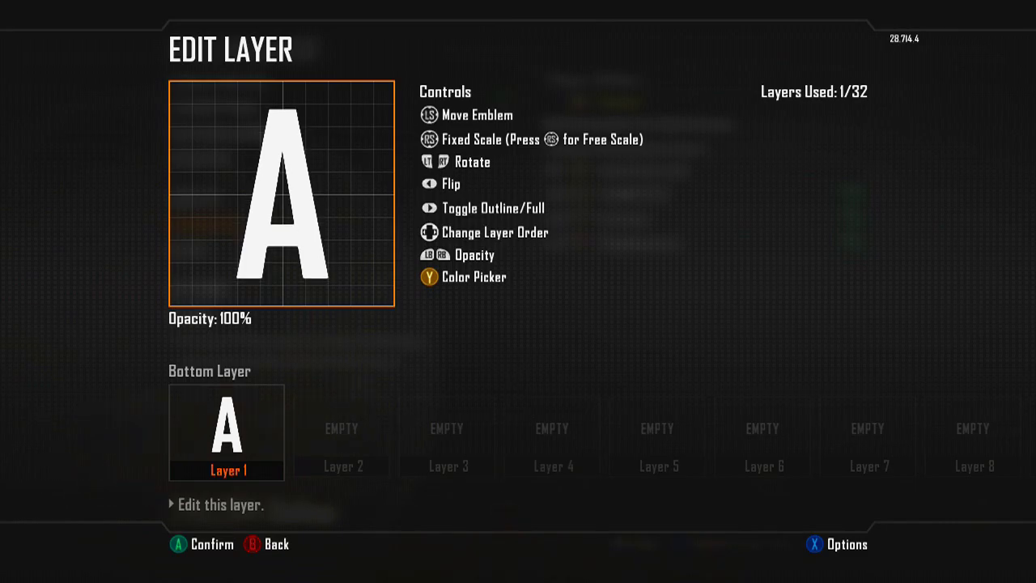
- Switch to Free Scale, widen the letter A to about five eighths of the canvas width, and finish editing Layer 1
key(f)
key(Right)
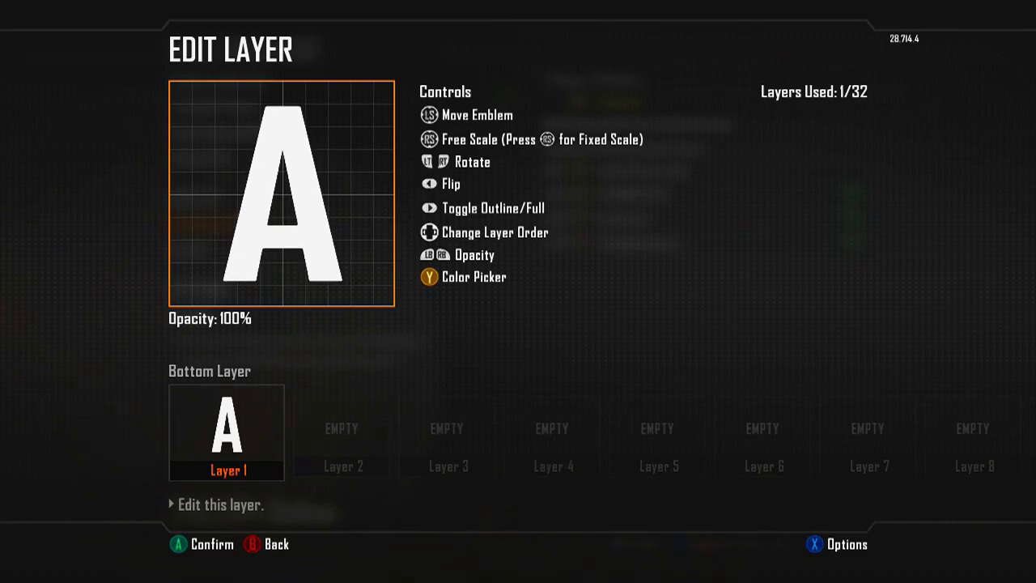
key(Right)
key(Right)
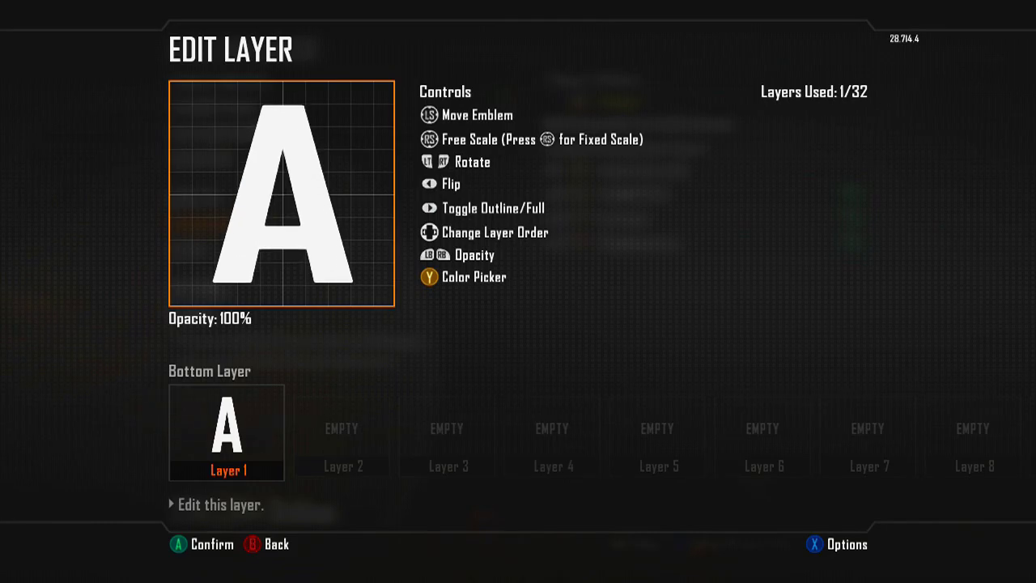
key(Left)
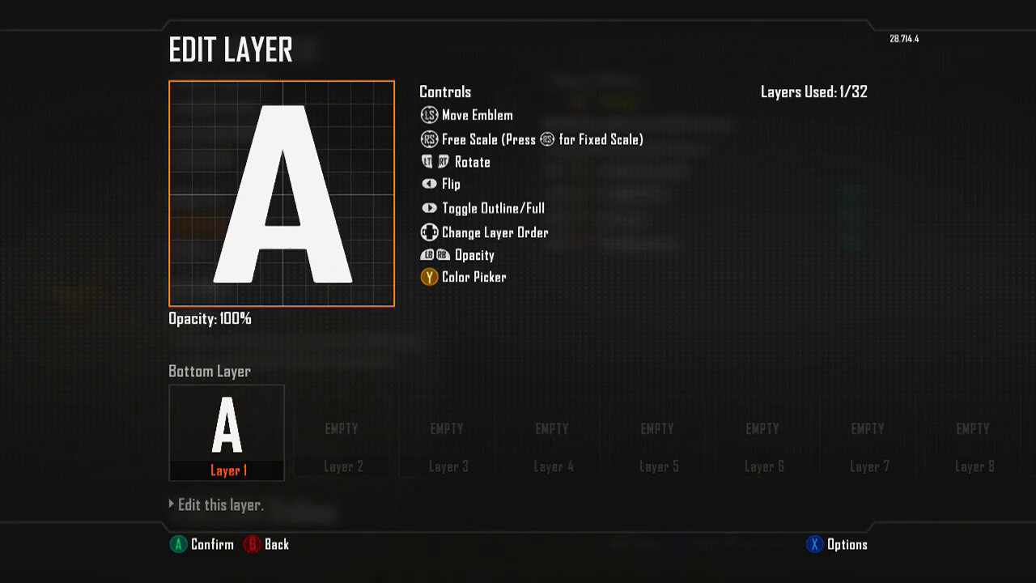
key(Right)
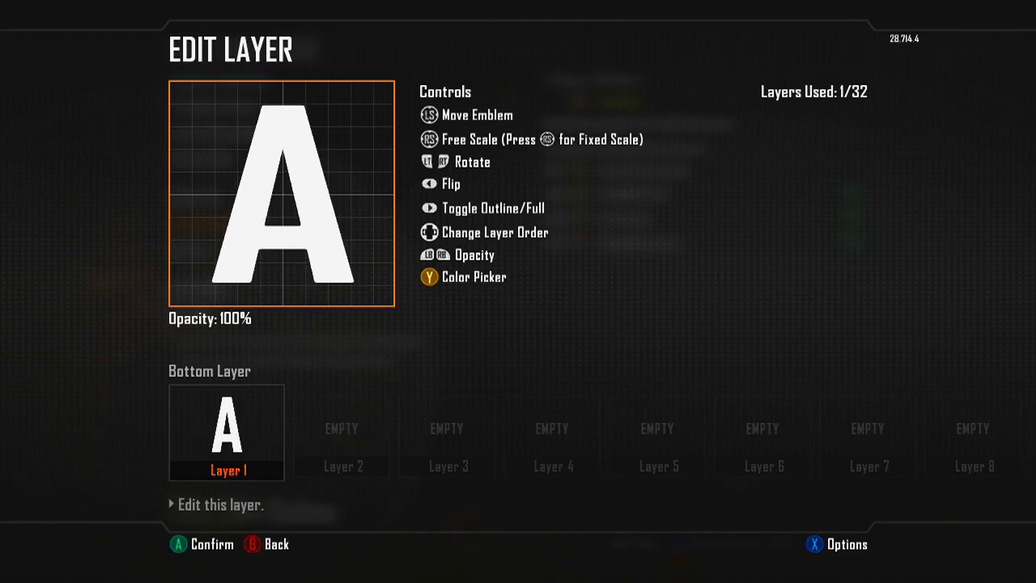
key(Escape)
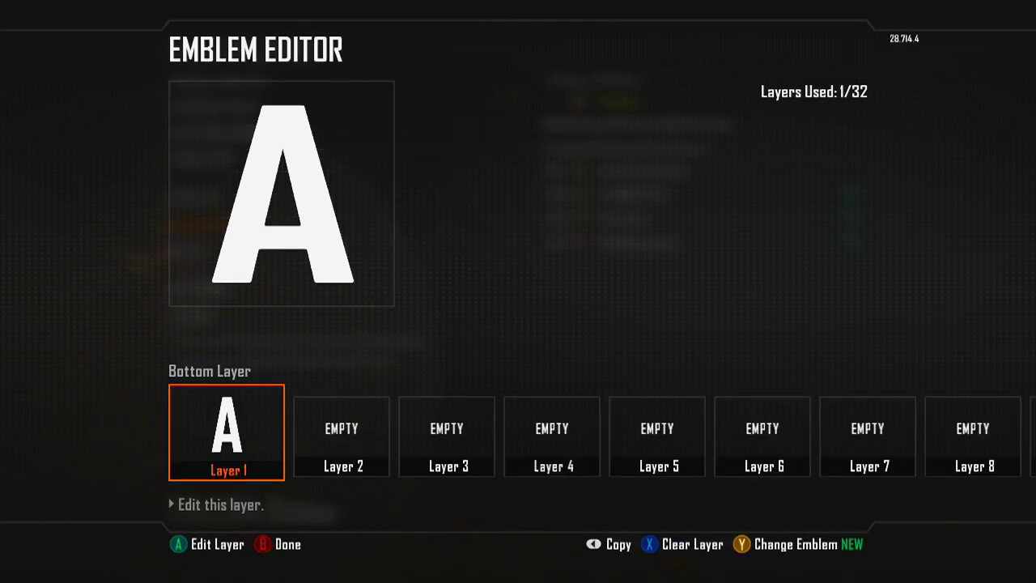
- Place the solid circle from the Tools category on Layer 2 at its default size
key(Right)
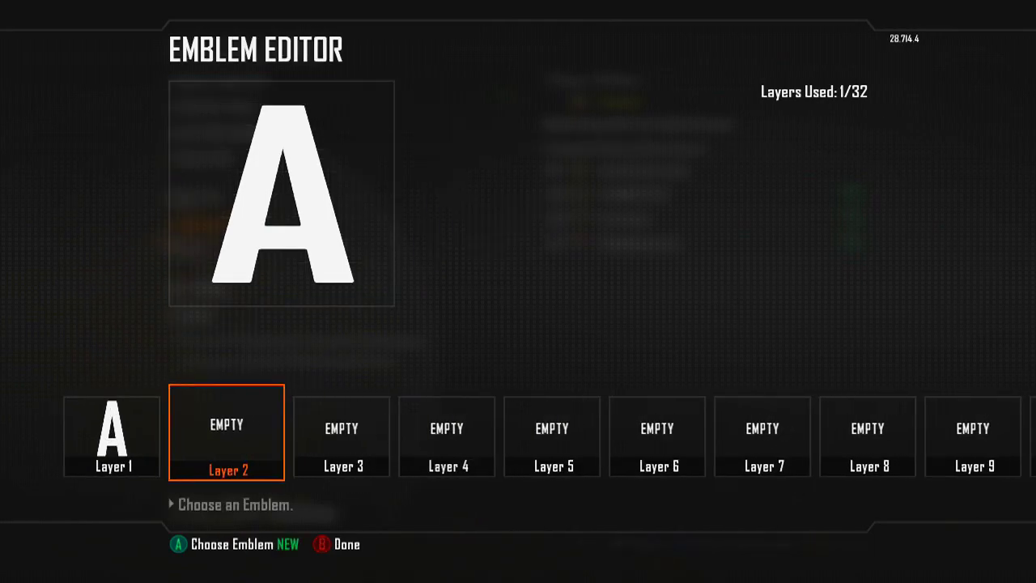
key(Return)
key(Tab)
key(Tab)
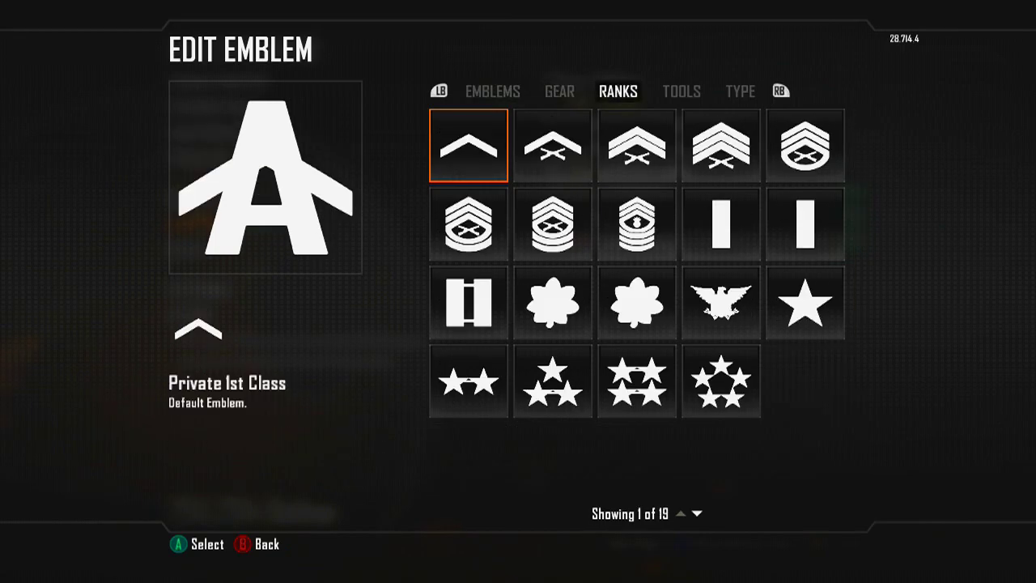
key(Tab)
key(Right)
key(Down)
key(Down)
key(Down)
key(Down)
key(Down)
key(Down)
key(Down)
key(Down)
key(Down)
key(Down)
key(Down)
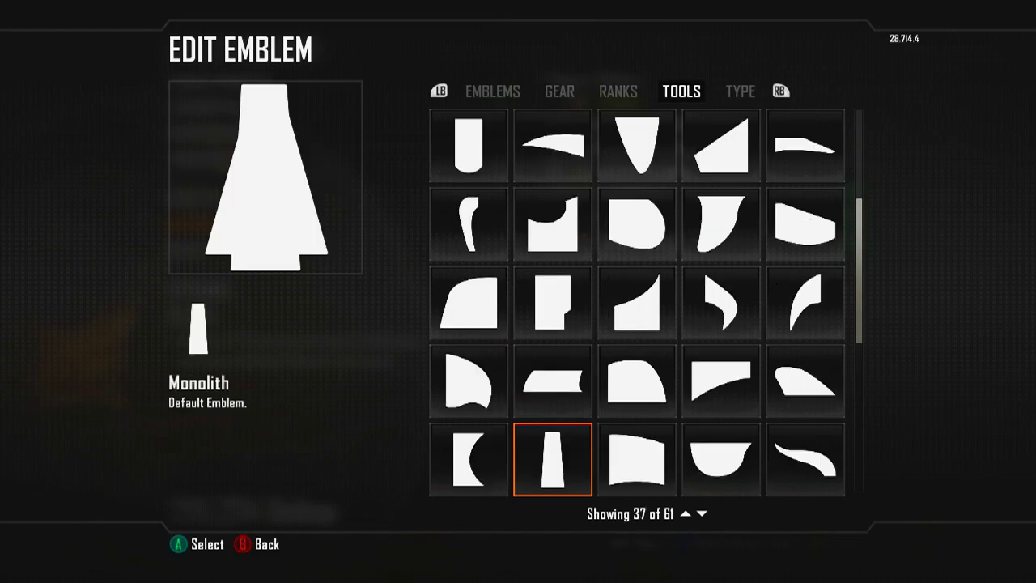
key(Down)
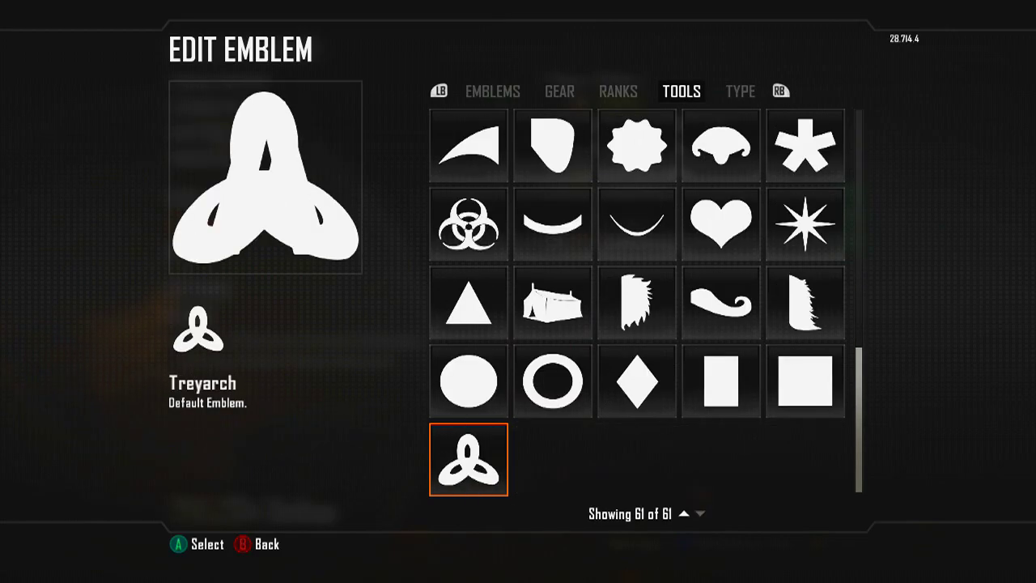
key(Up)
key(Return)
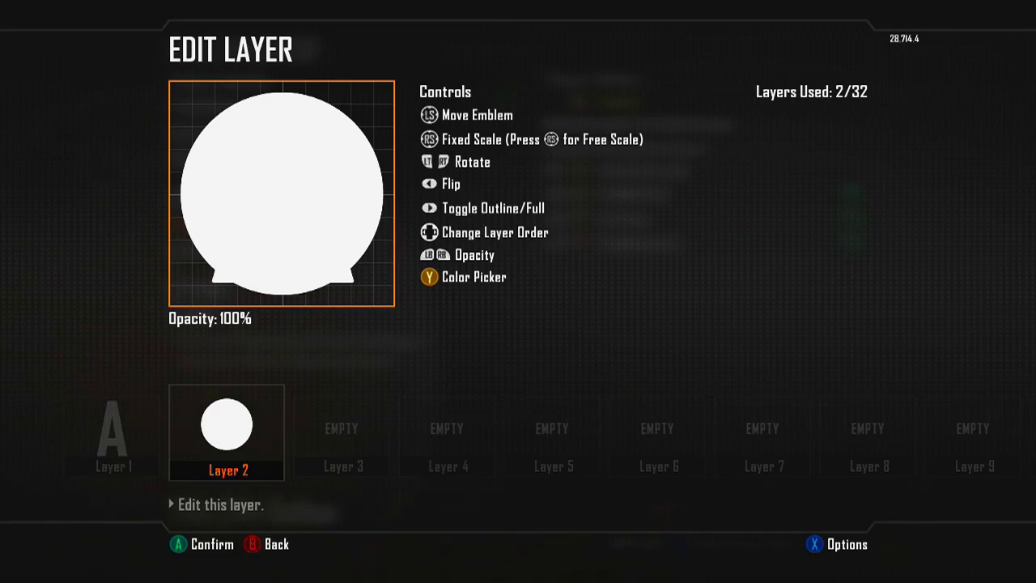
key(Escape)
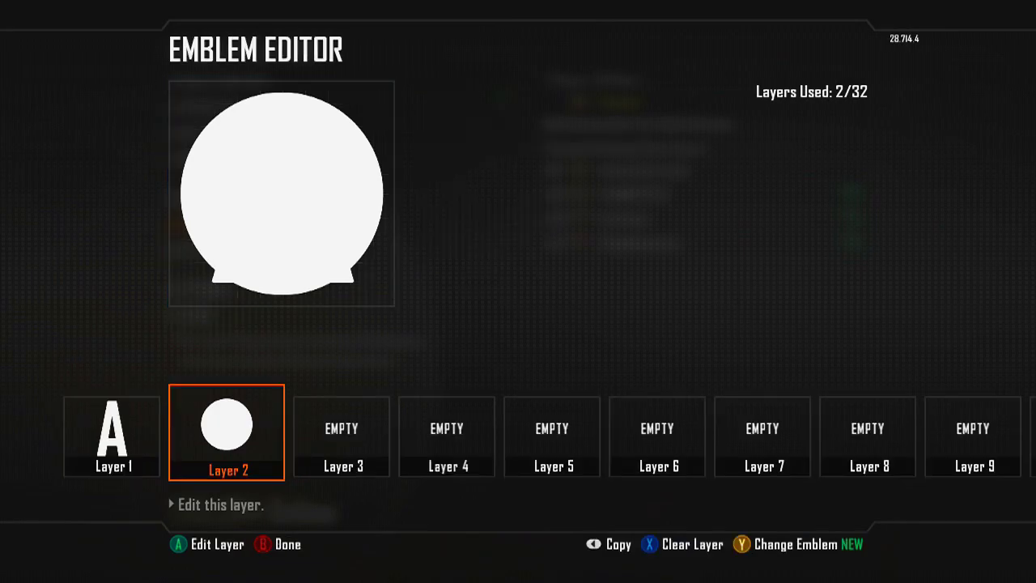
- Change the Layer 2 circle from full to outline so it forms a ring around the letter A
key(Return)
key(Page_Down)
key(e)
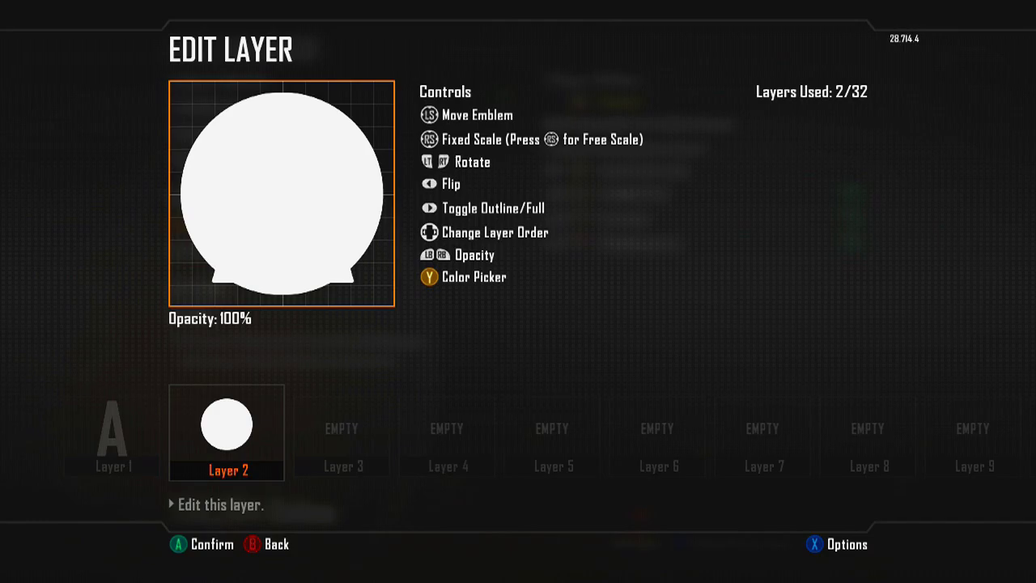
key(Right)
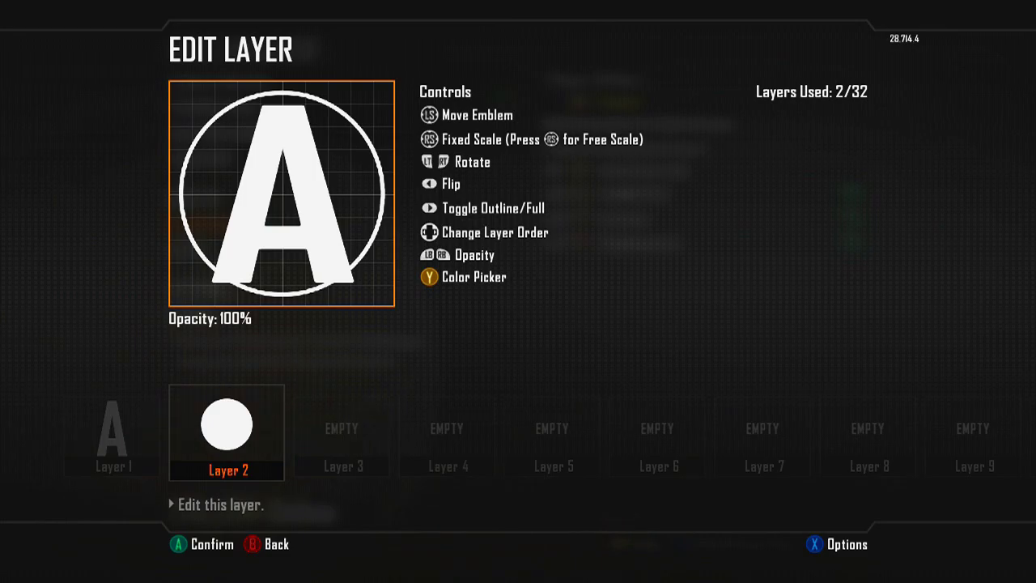
- Recolour the circle outline on Layer 2 black
key(y)
key(Right)
key(Right)
key(Right)
key(Right)
key(Right)
key(Right)
key(Right)
key(Right)
key(Right)
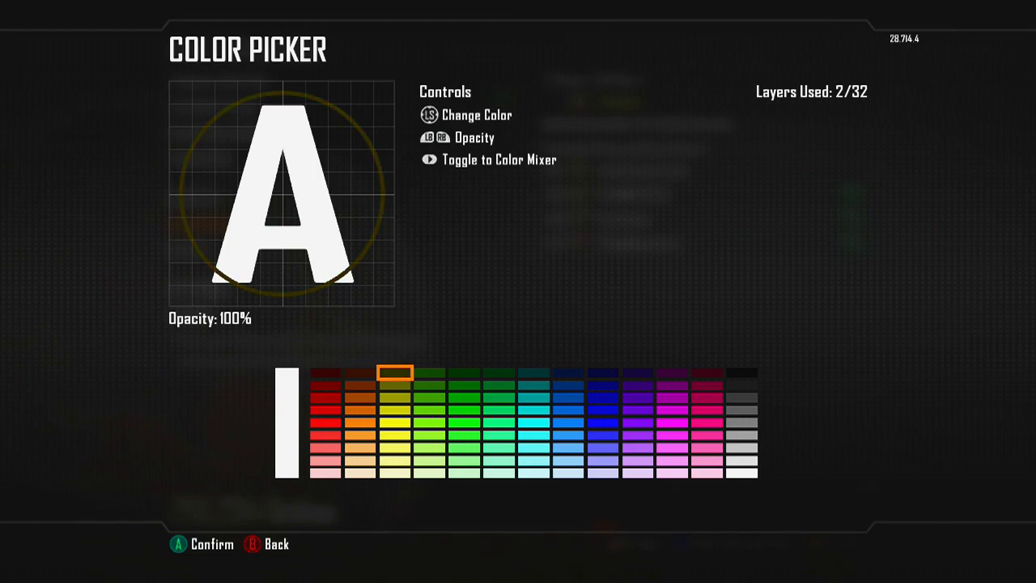
key(Right)
key(Right)
key(Right)
key(Right)
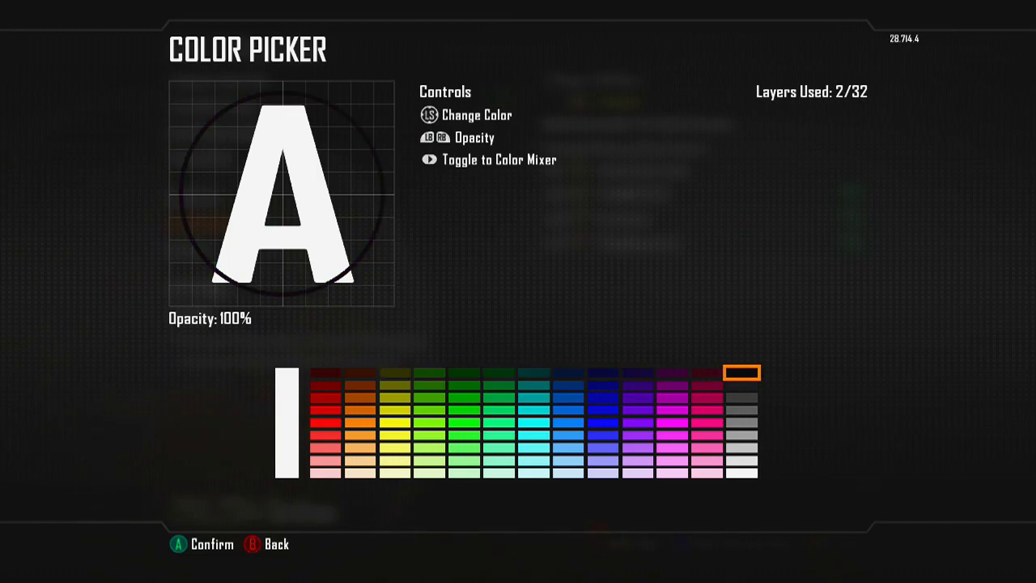
key(Return)
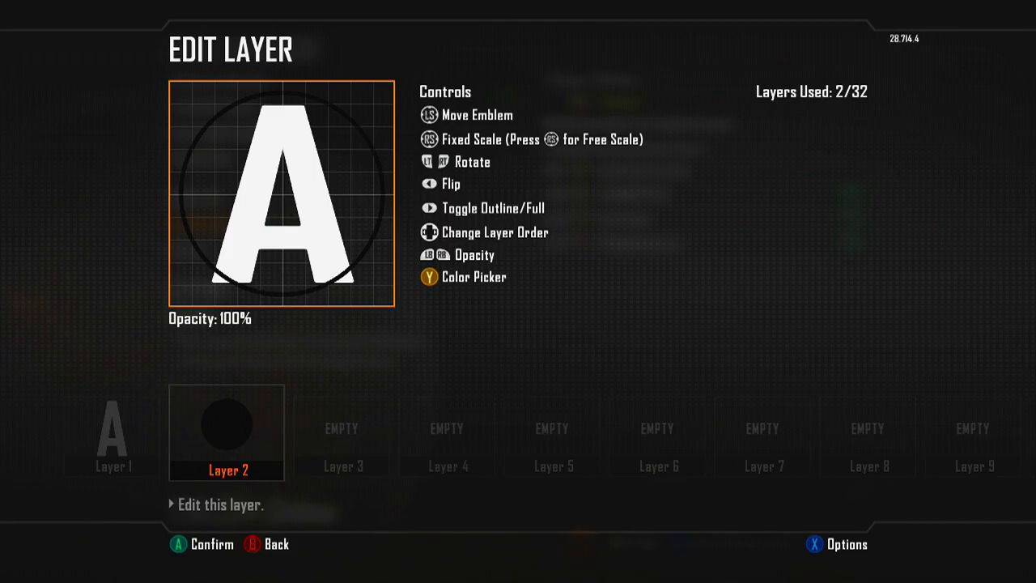
key(Escape)
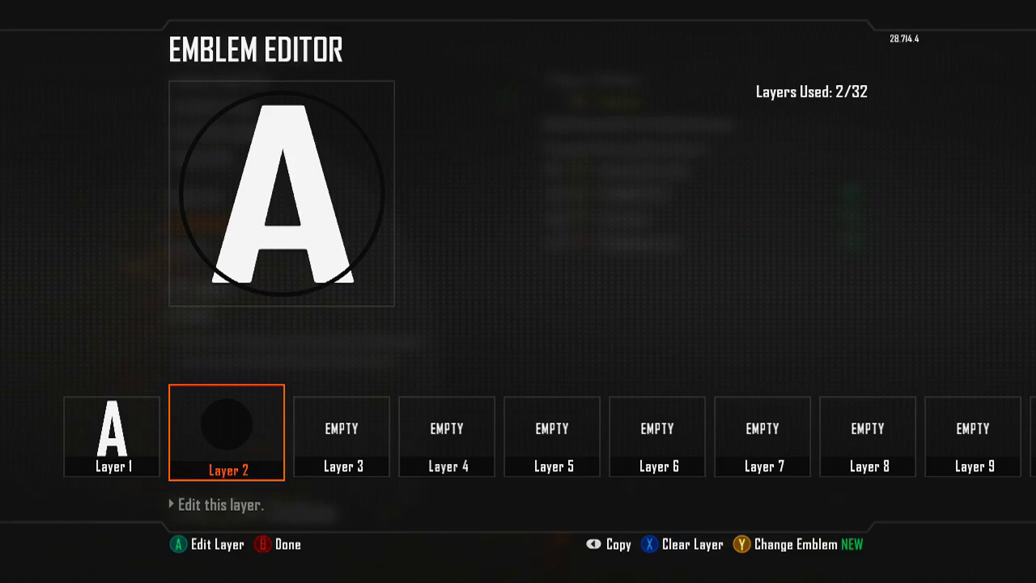
- Set the colour of the circle outline on Layer 2 to white
key(Return)
key(y)
key(Right)
key(Right)
key(Right)
key(Right)
key(Right)
key(Right)
key(Right)
key(Right)
key(Right)
key(Right)
key(Right)
key(Right)
key(Right)
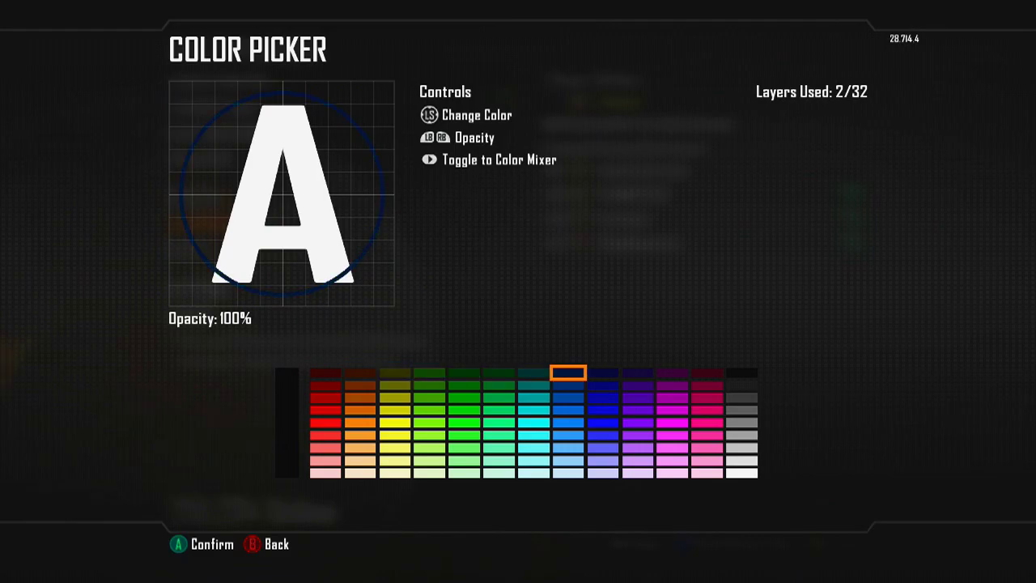
key(Down)
key(Down)
key(Down)
key(Down)
key(Down)
key(Down)
key(Down)
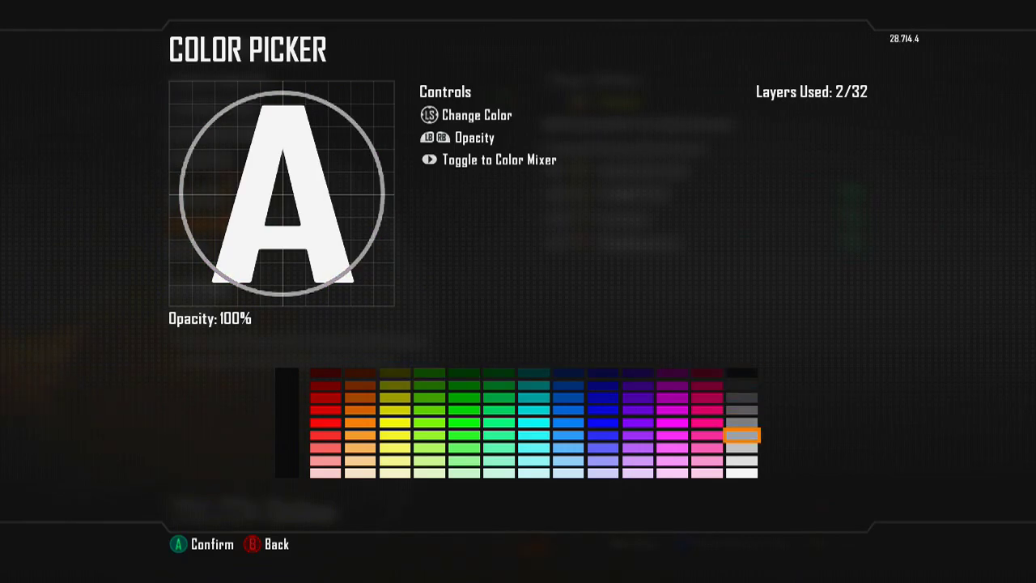
key(Down)
key(Return)
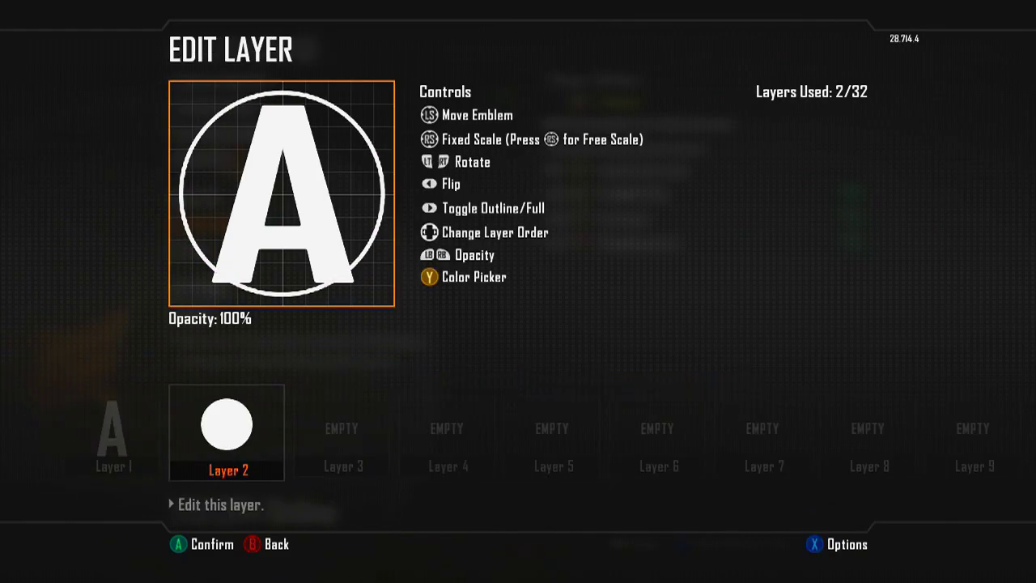
- Shrink the Layer 2 ring proportionally until its upper edge meets the top of the letter A, and confirm the layer
key(Down)
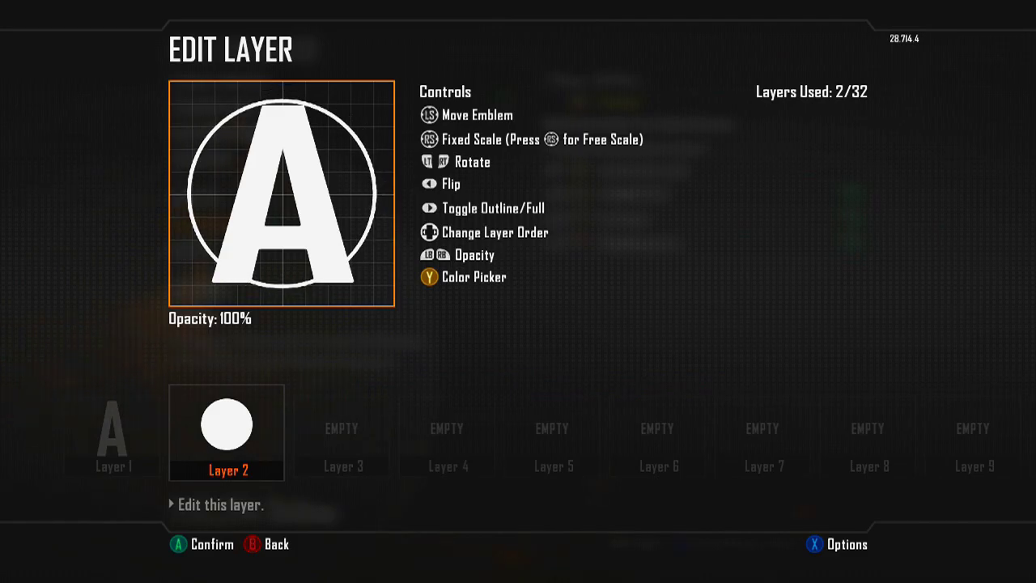
key(Down)
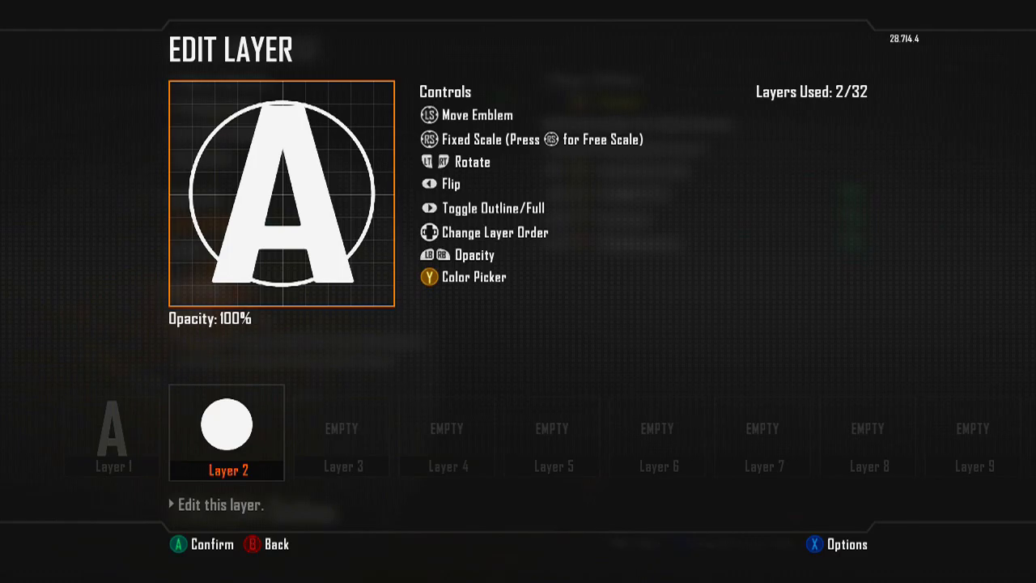
key(Down)
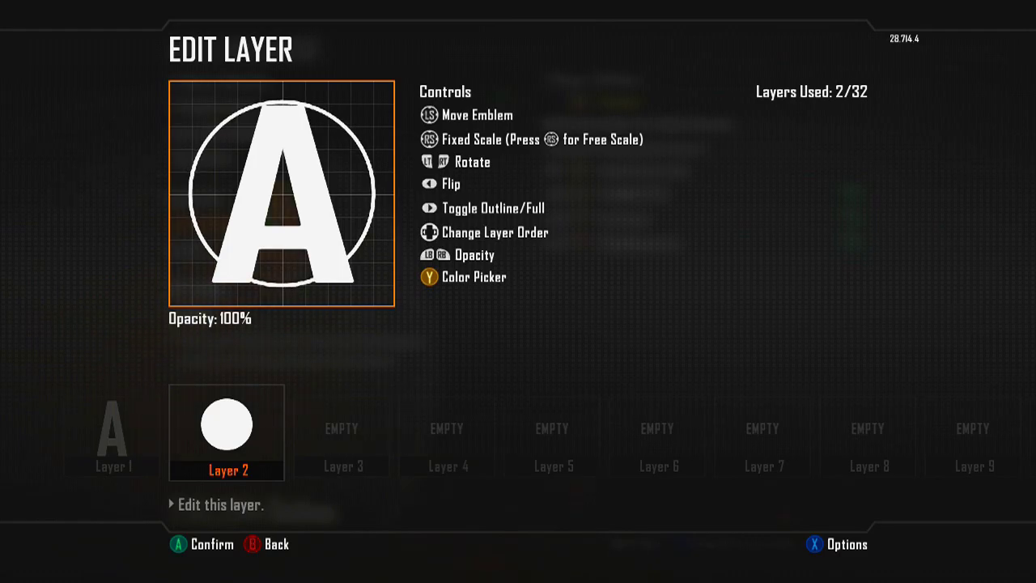
key(Return)
key(Right)
key(Left)
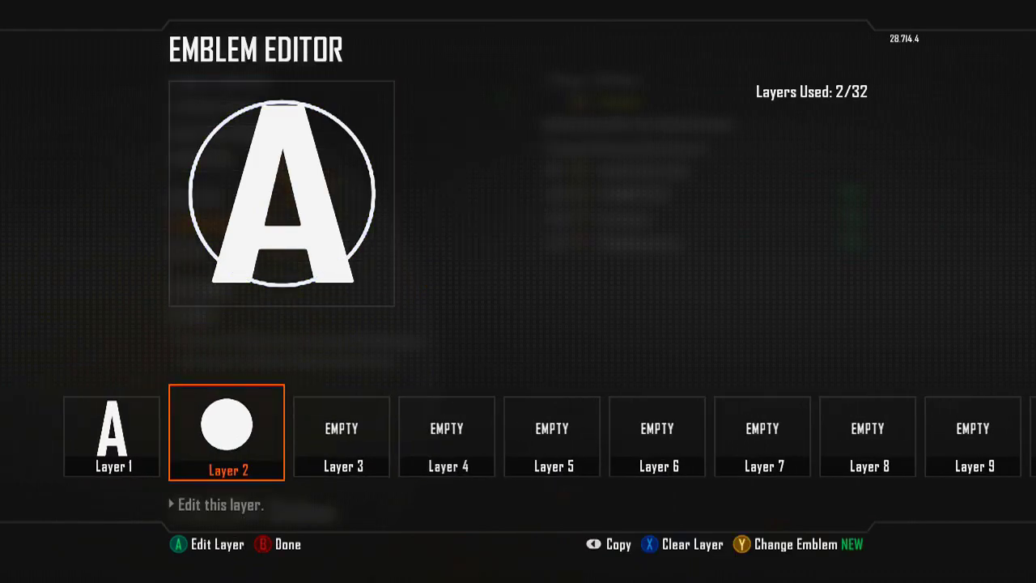
- Duplicate the ring from Layer 2 onto Layer 3
key(ctrl+c)
key(Right)
key(ctrl+v)
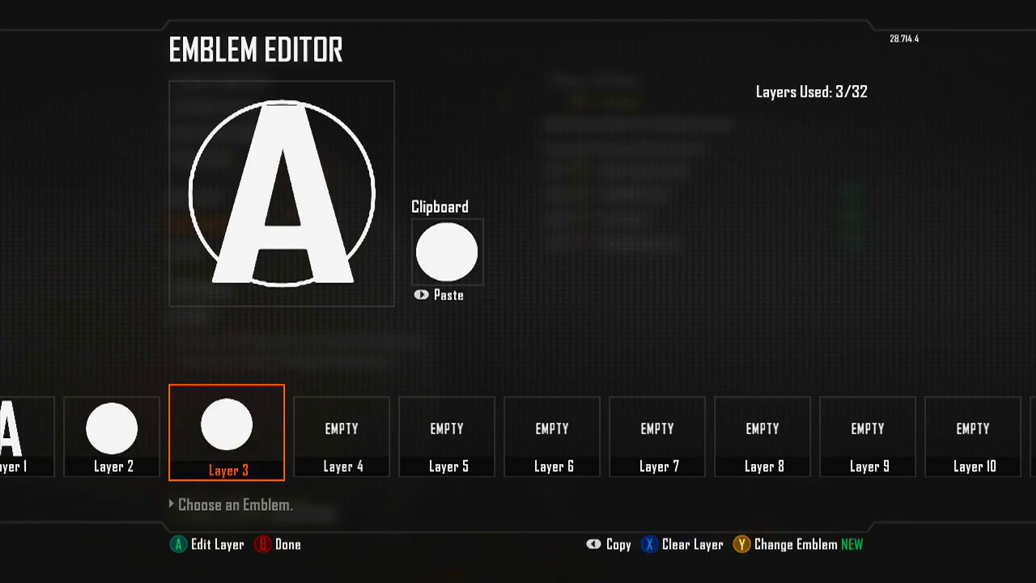
- Enlarge the Layer 3 ring slightly so it sits directly outside the Layer 2 ring and thickens the outline, and confirm it
key(Return)
key(Up)
key(Up)
key(Up)
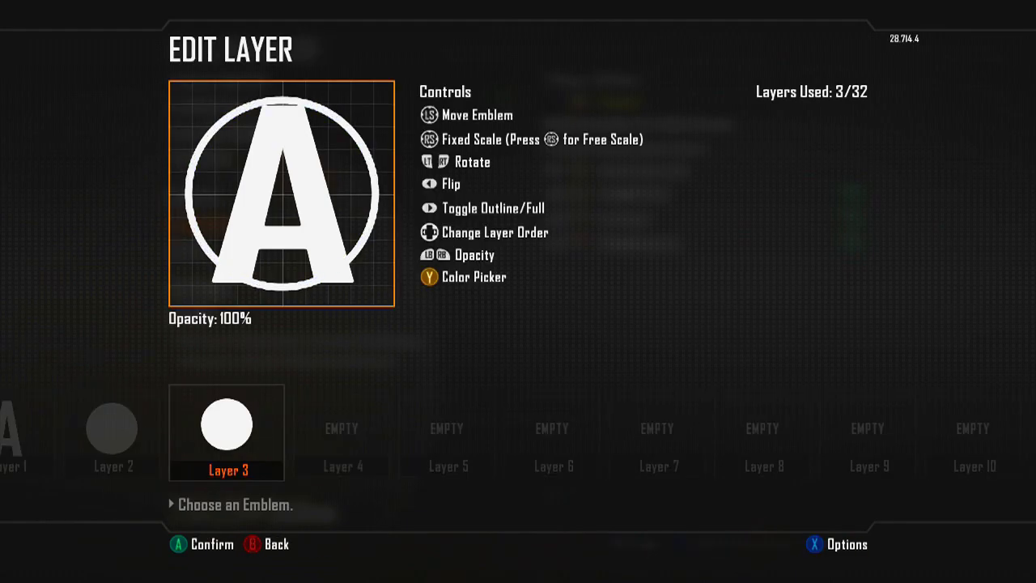
key(Return)
key(BackSpace)
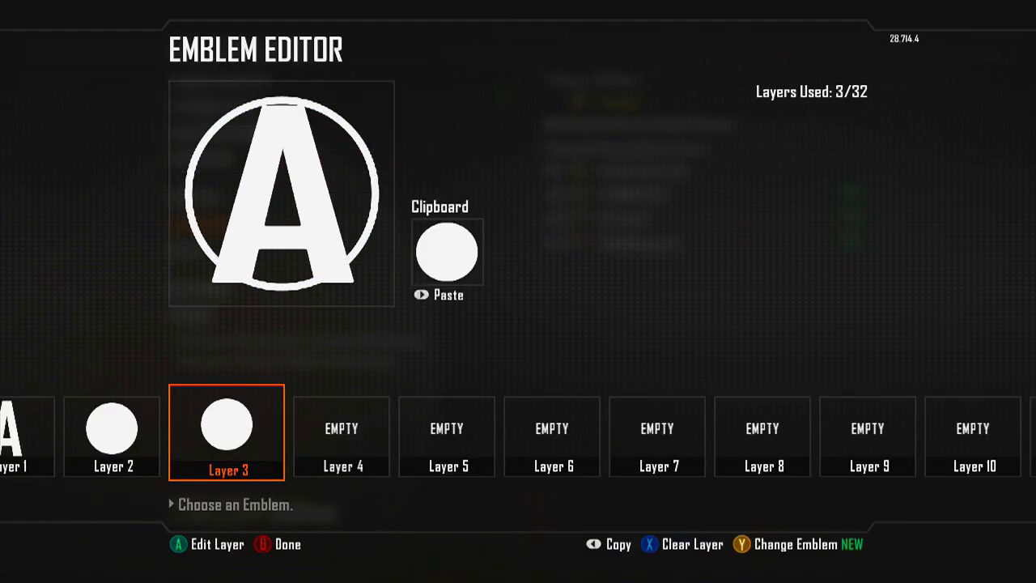
- Duplicate the white ring onto Layer 4, enlarge it slightly to thicken the outline outward, and confirm it
key(Right)
key(BackSpace)
key(Return)
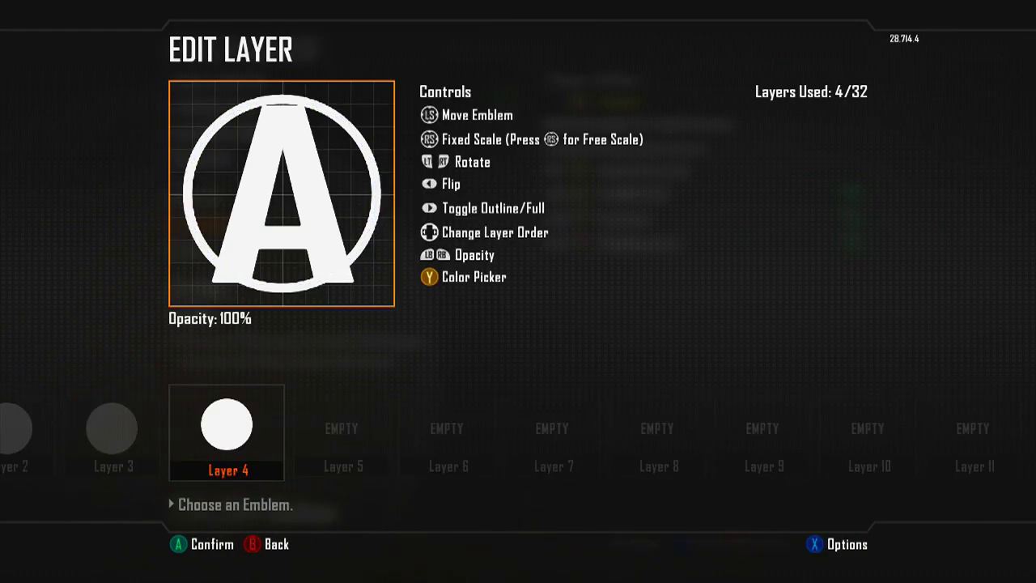
key(Return)
key(Right)
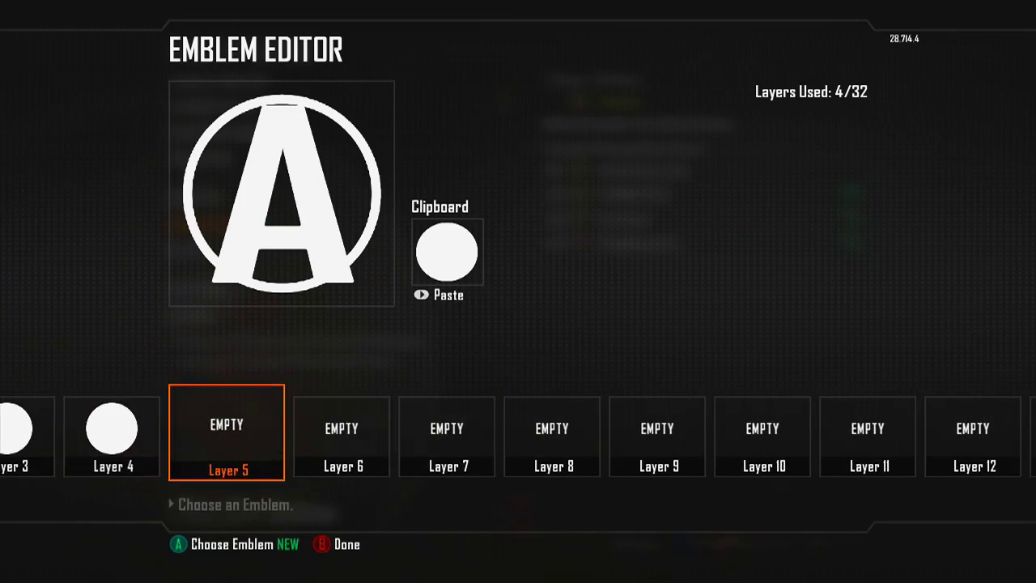
key(ctrl+v)
key(Return)
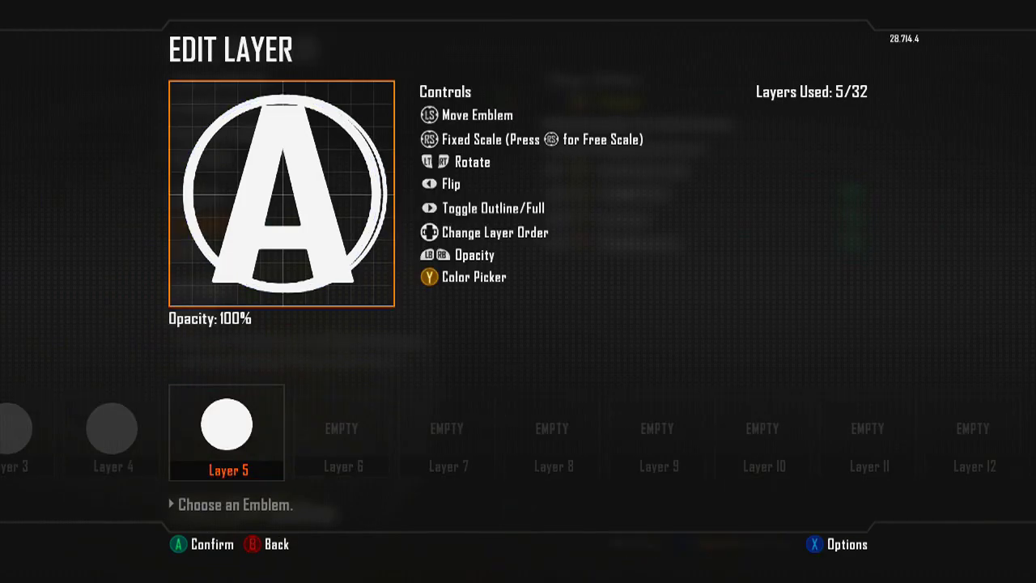
key(Return)
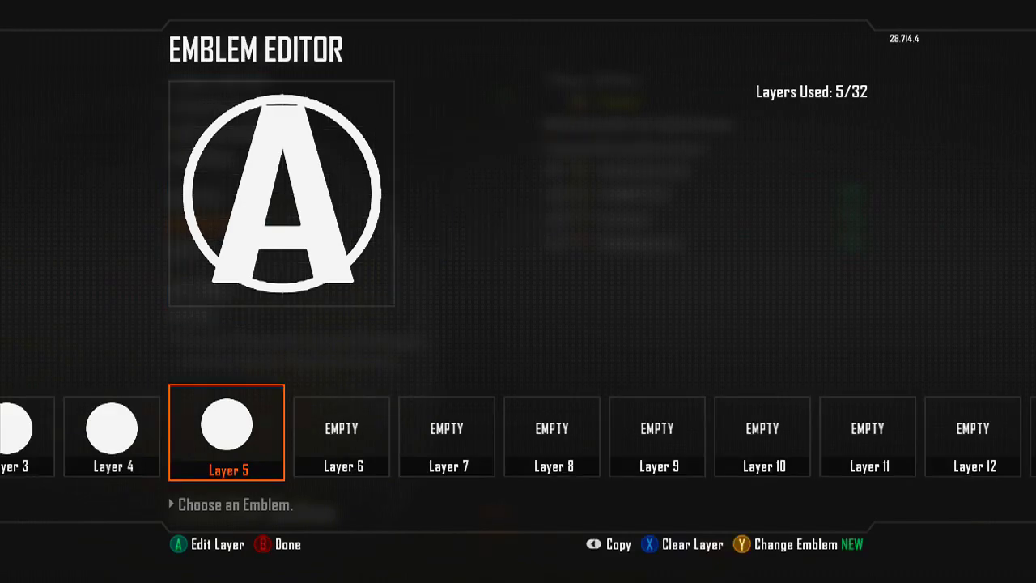
key(x)
key(Up)
key(Return)
- Duplicate the Layer 4 ring onto Layer 5 and enlarge it slightly to widen the white outline outward
key(Left)
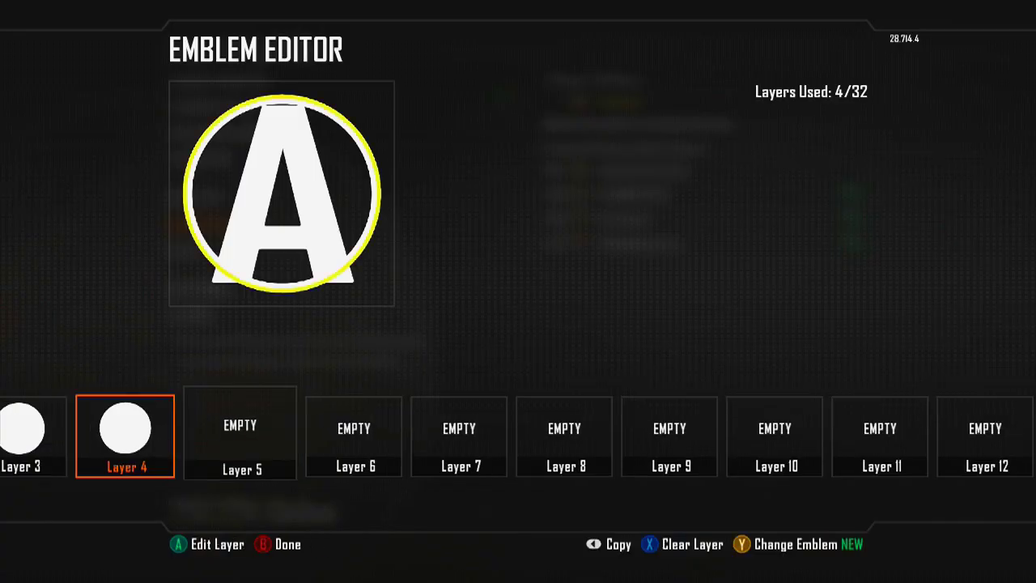
key(Right)
key(ctrl+v)
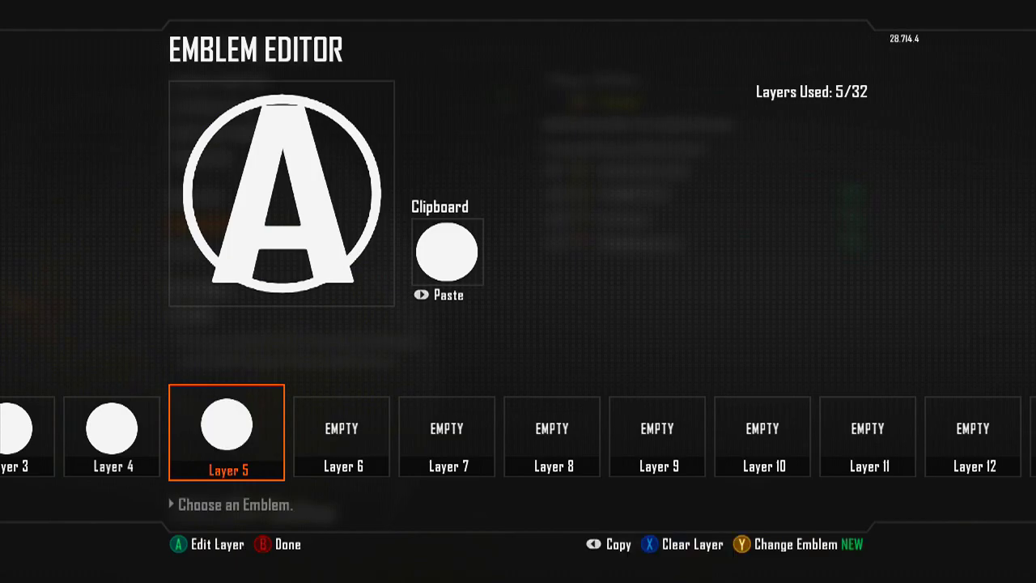
key(Return)
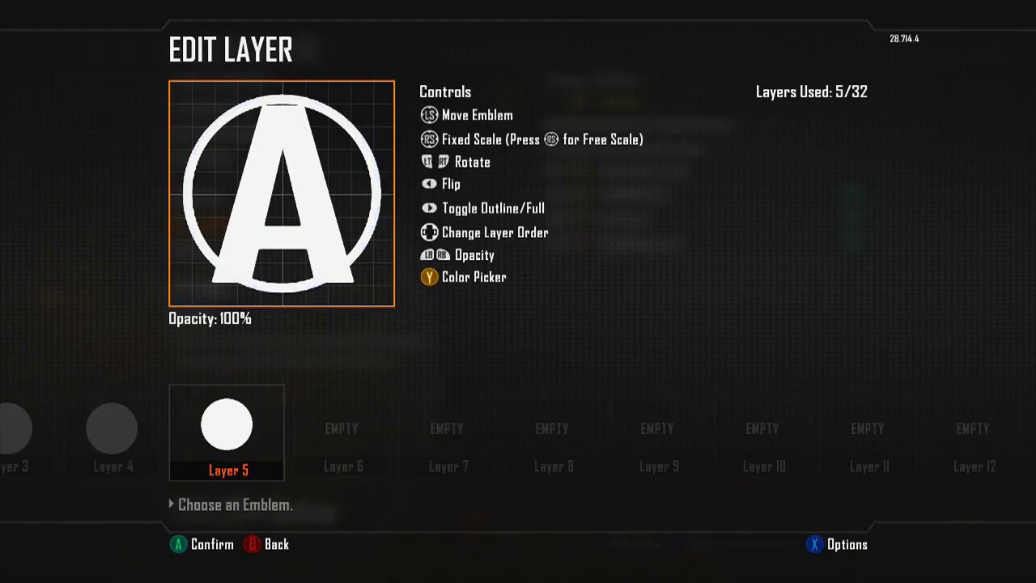
key(Up)
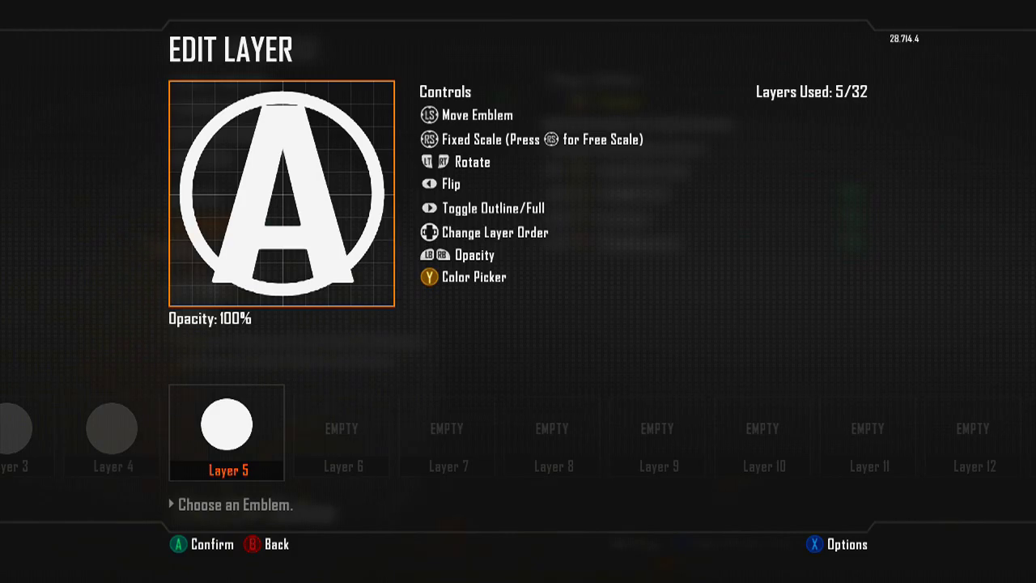
key(Escape)
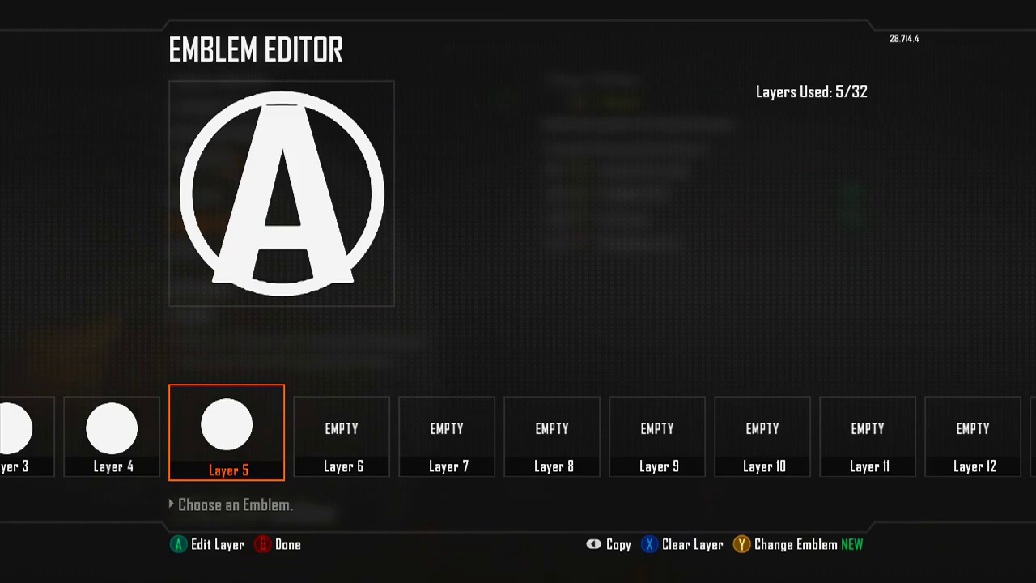
- Duplicate the Layer 5 ring onto Layer 6 and open that copy for editing
key(ctrl+c)
key(Right)
key(ctrl+v)
key(Return)
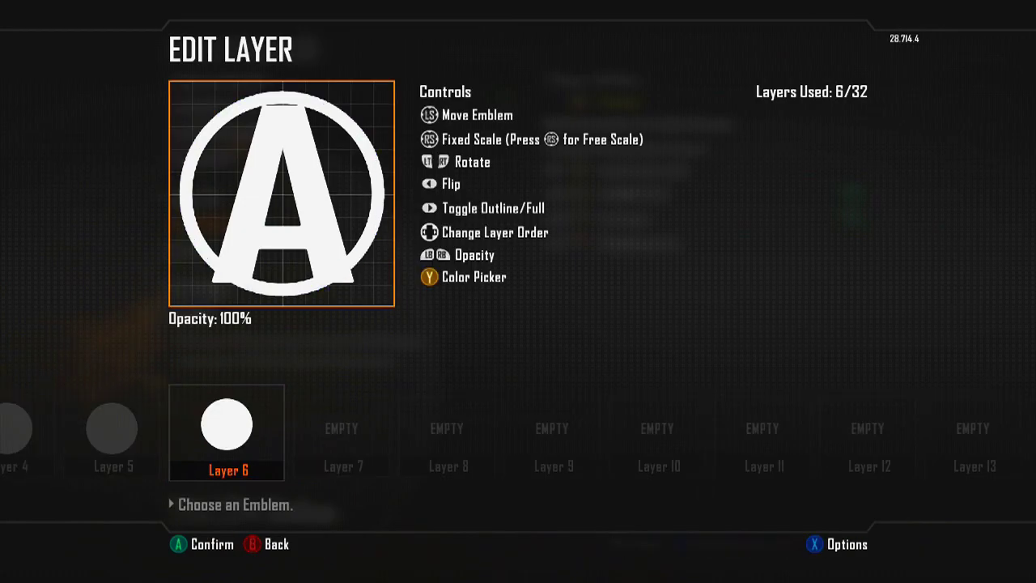
- Colour the Layer 6 ring black and fit it around the outer edge of the white ring as a border
key(y)
key(Right)
key(Right)
key(Left)
key(Left)
key(Left)
key(Return)
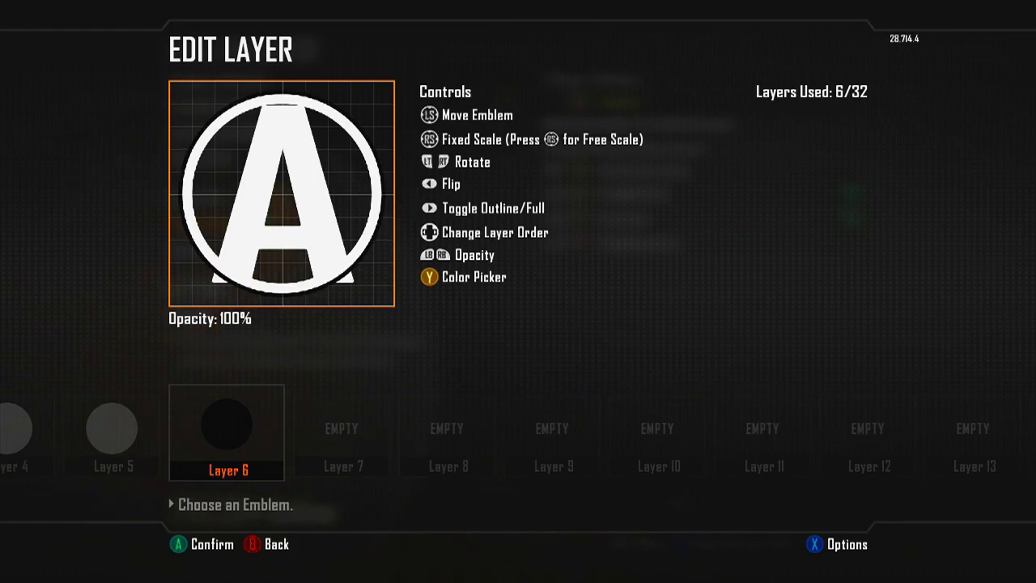
key(Escape)
- Duplicate the black ring from Layer 6 onto Layer 7 and shrink it to border the white ring's inner edge
key(ctrl+c)
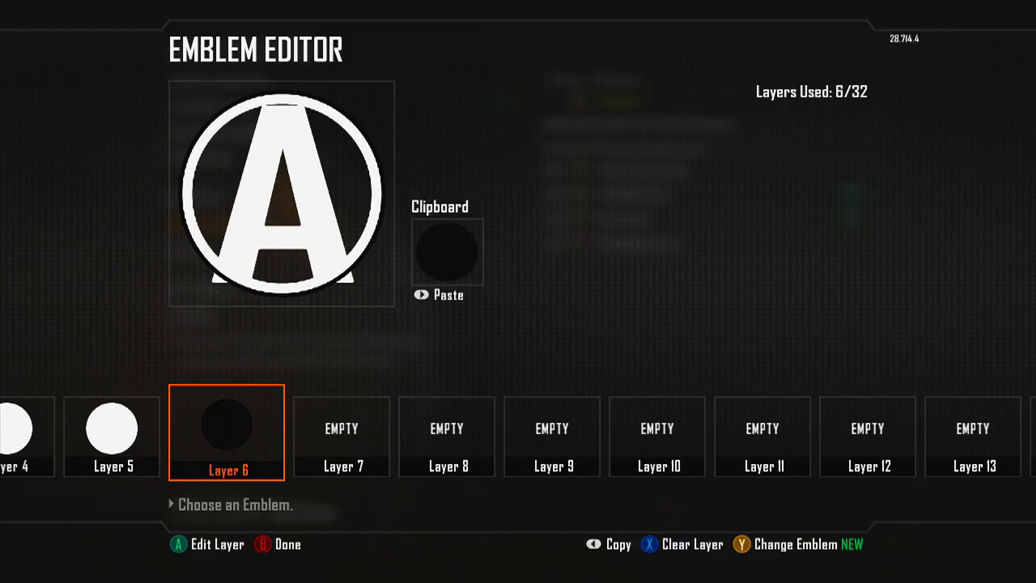
key(Right)
key(ctrl+v)
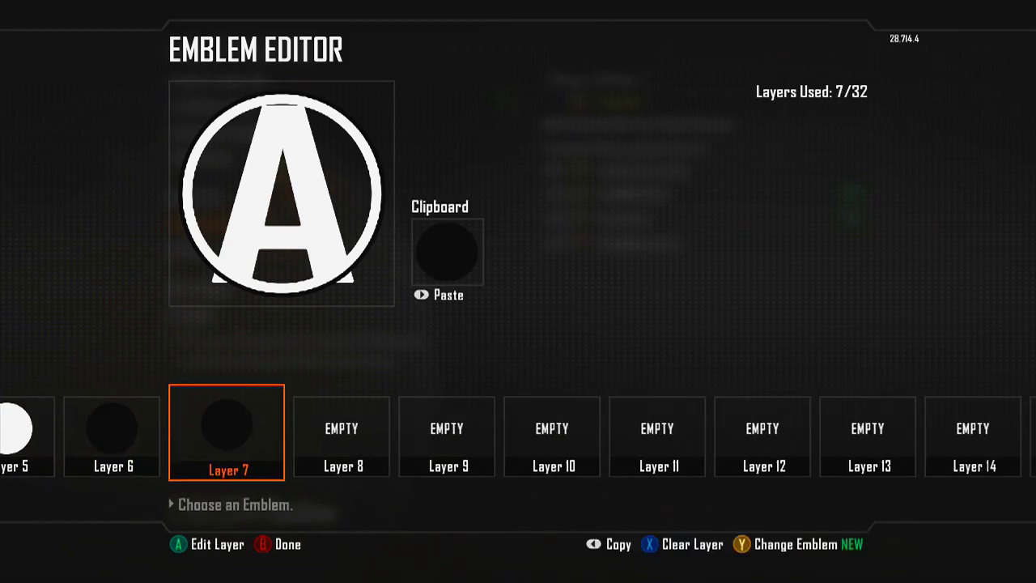
key(Return)
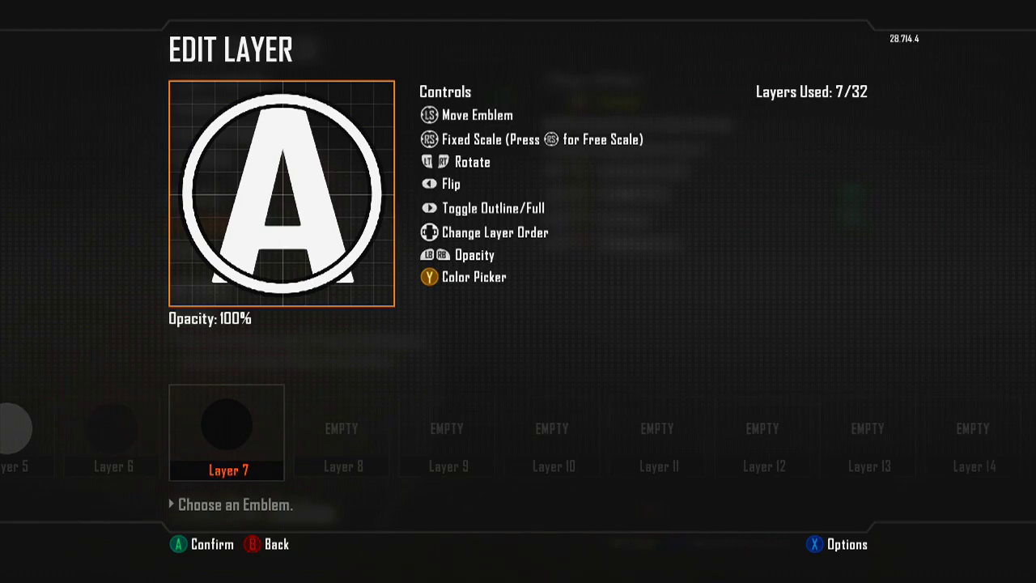
key(Escape)
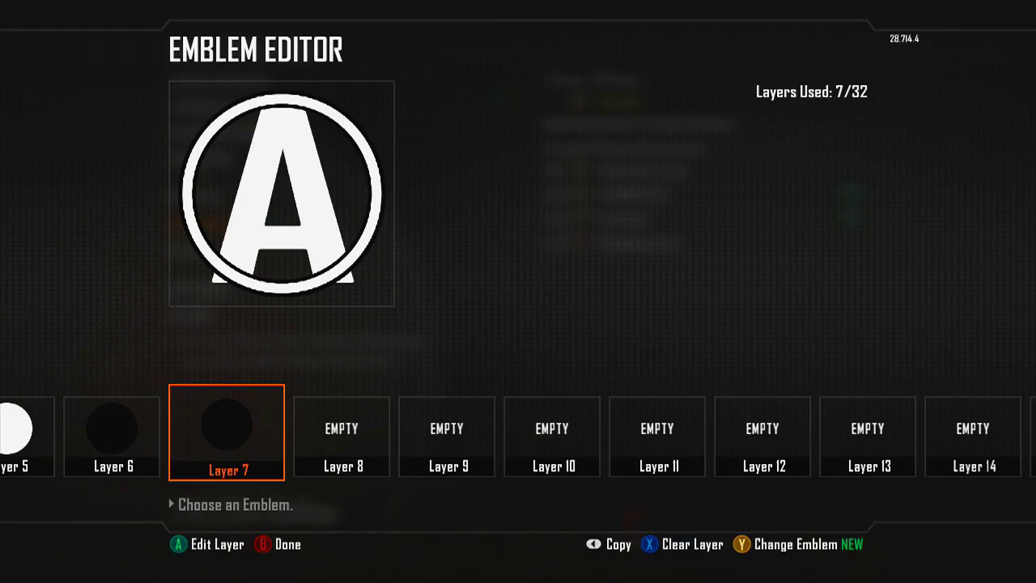
- Go back through the layers to the white ring on Layer 2
key(Left)
key(Left)
key(Left)
key(Left)
key(Left)
key(Left)
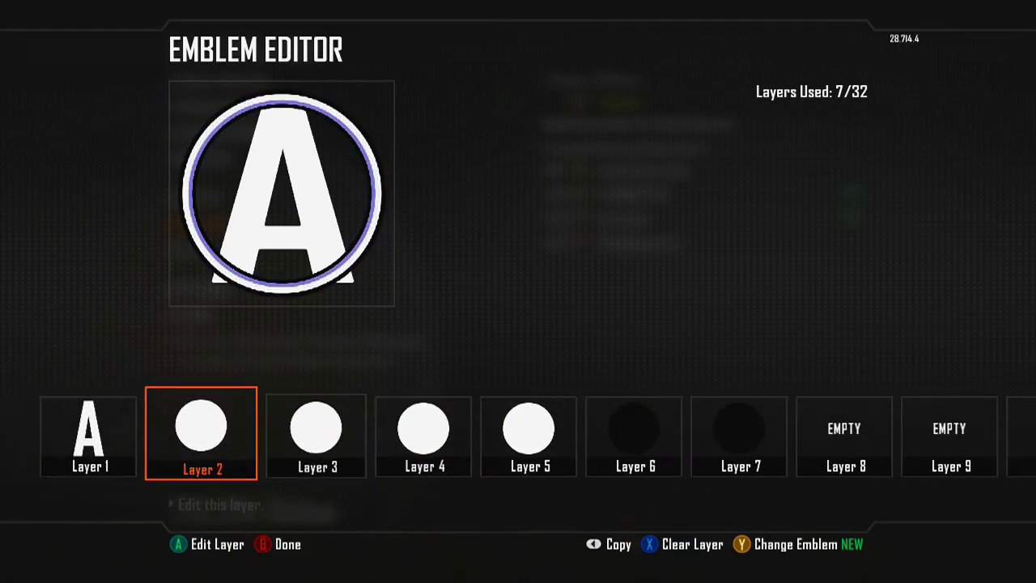